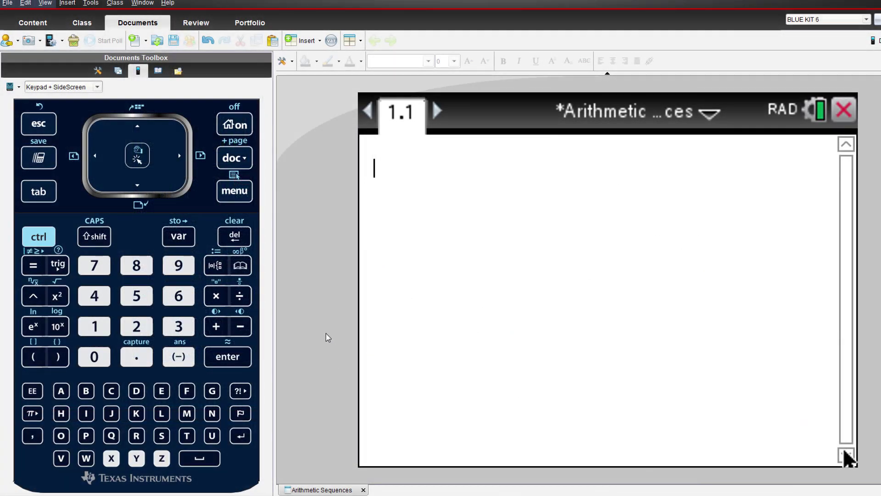
Browse Statistics > List Operations > Sequence in the command menu, then cancel without inserting.
left_click(239, 191)
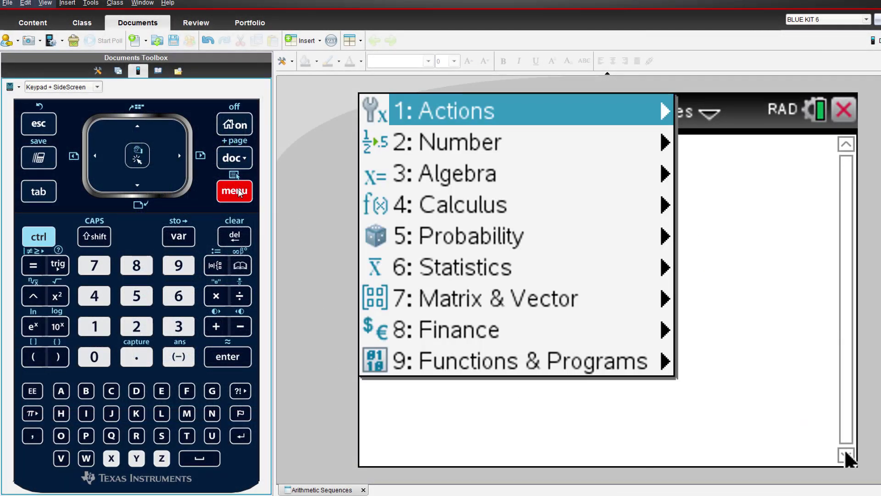
key("6")
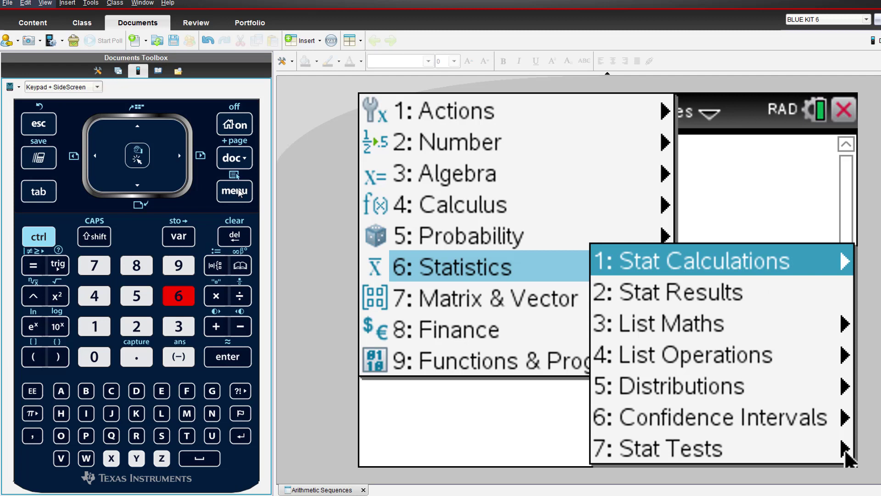
key("4")
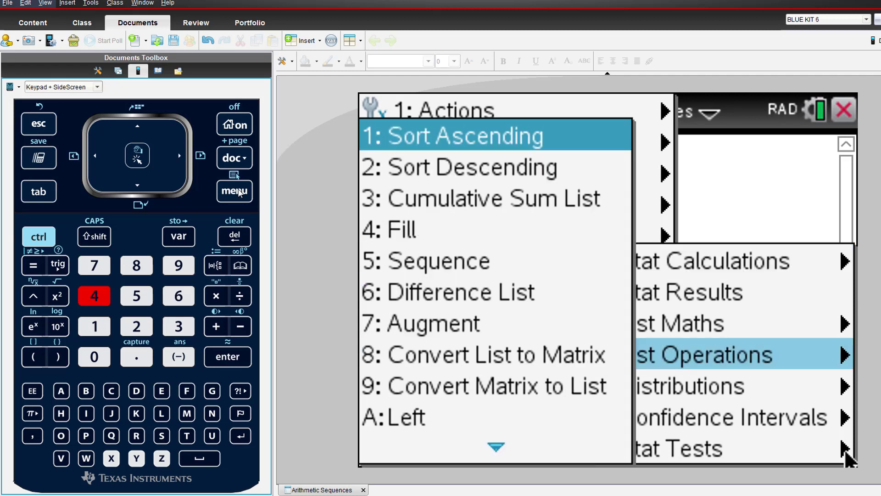
key("Down")
key("Down")
key("Down")
key("Down")
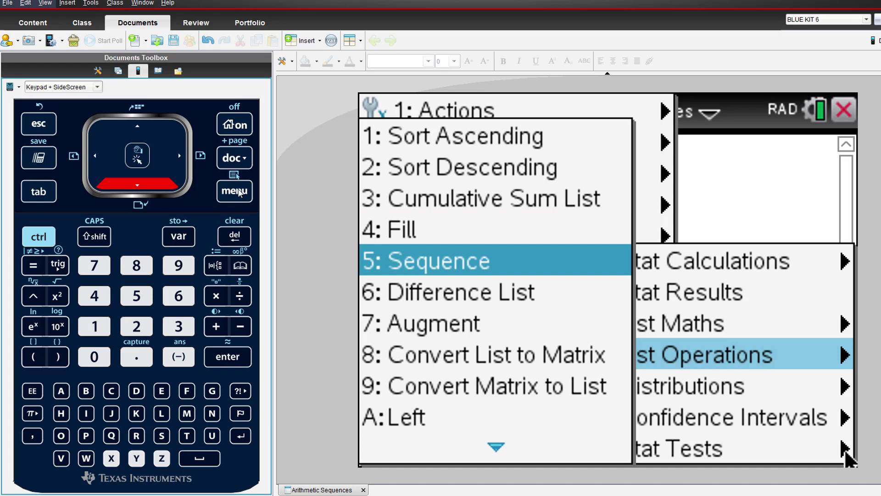
key("Escape")
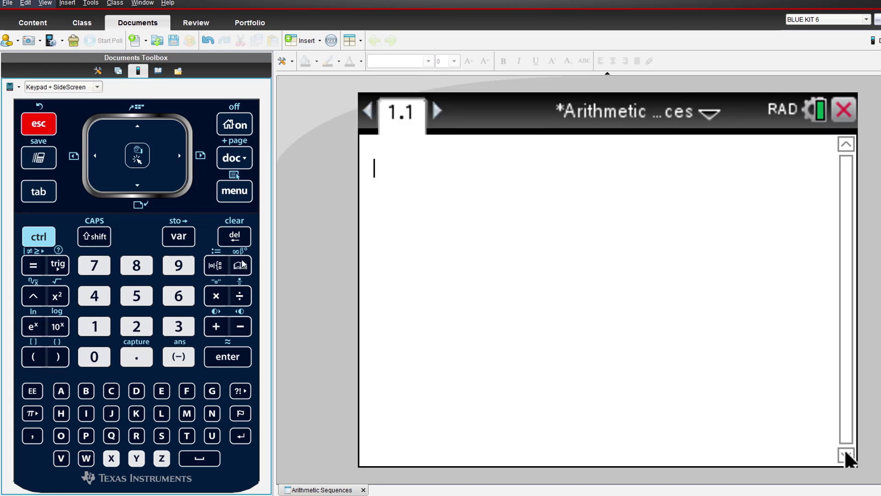
Insert the seq( command from the Catalog's S entries onto the entry line.
left_click_drag(195, 238, 245, 289)
key("ctrl+k")
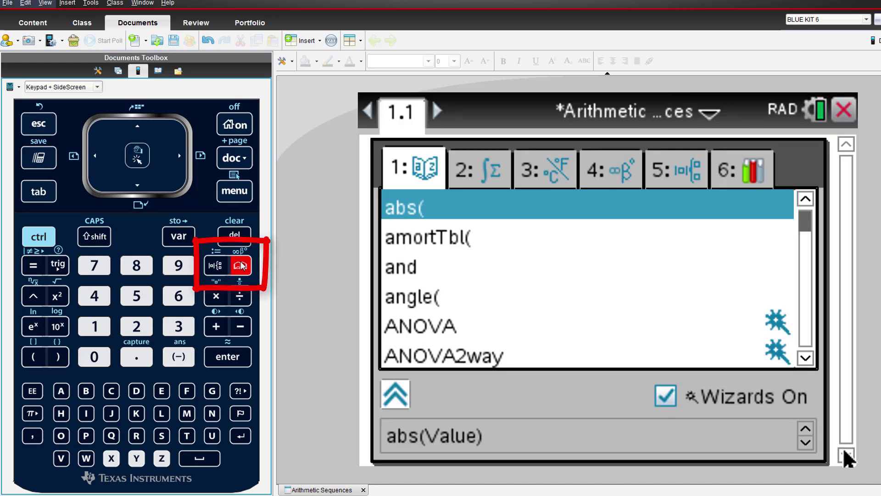
key("s")
key("Down")
key("Down")
key("Down")
key("Down")
key("Down")
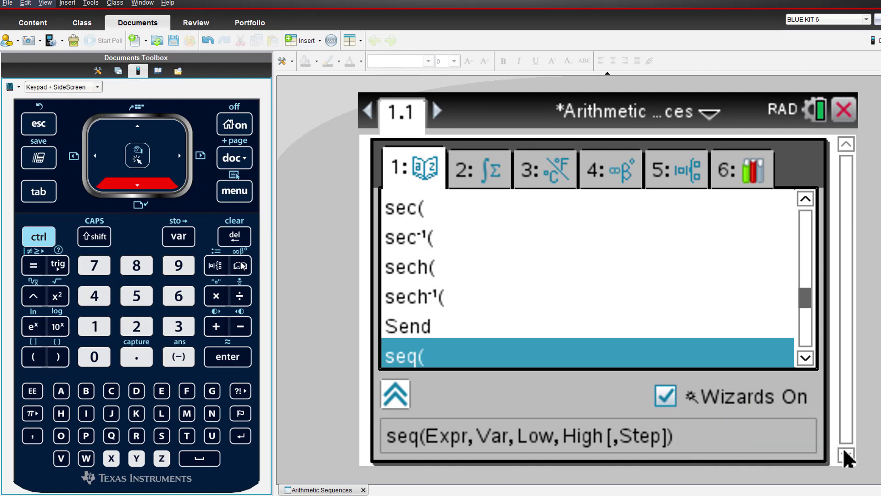
key("Return")
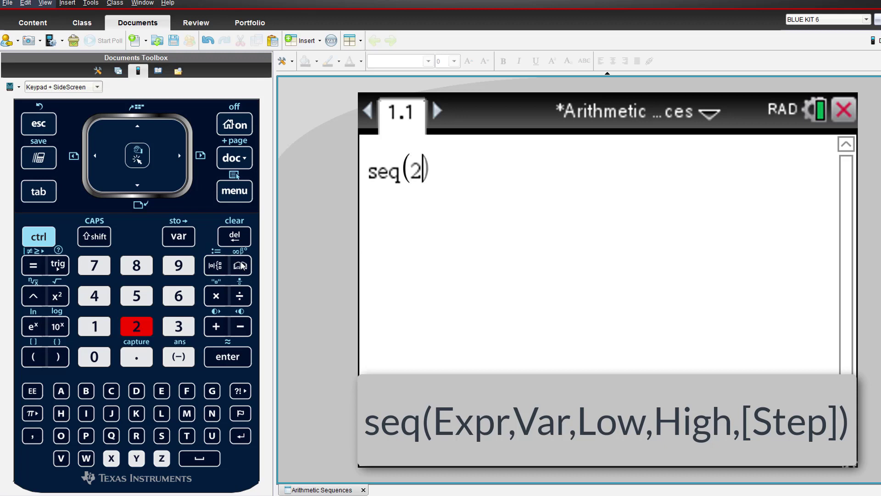
Complete seq(2n−1,n,1,5) and evaluate it to get {1,3,5,7,9}.
type("2n-1")
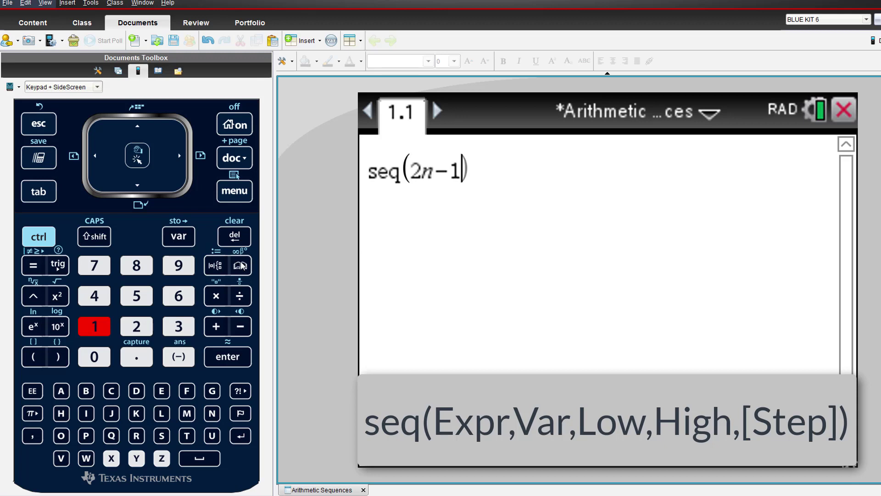
type(",")
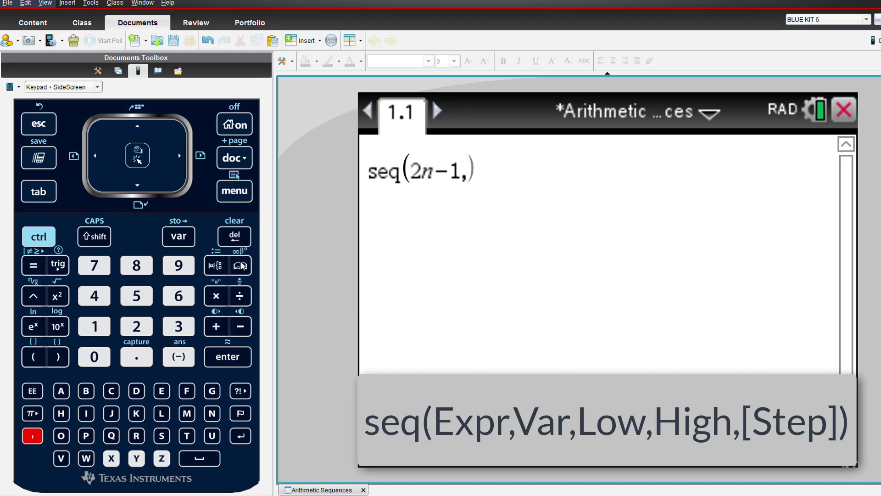
type("n")
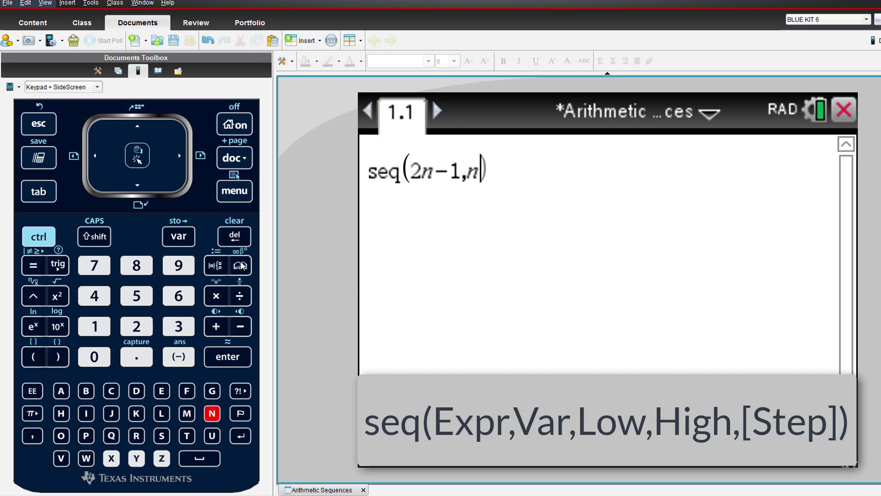
type(",1")
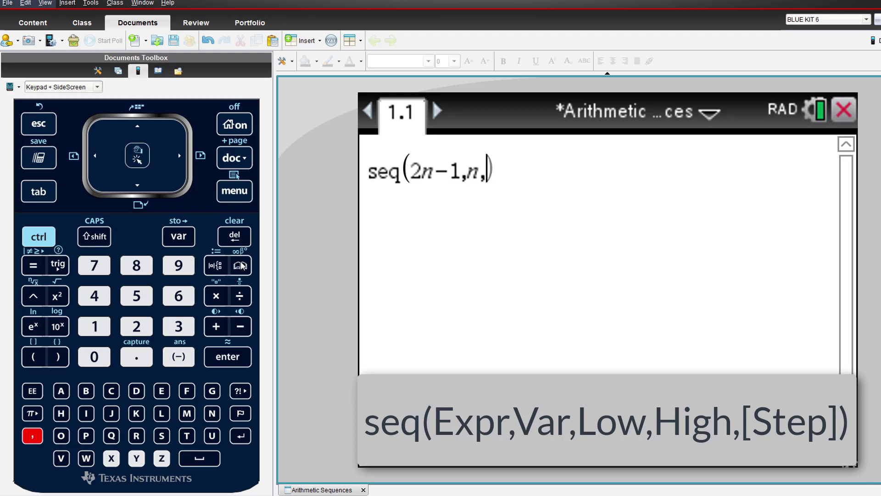
type(",5")
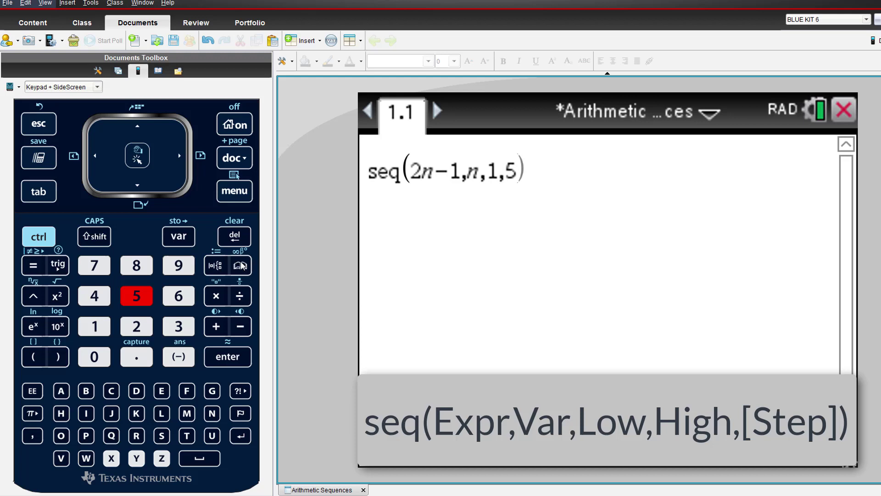
key("Return")
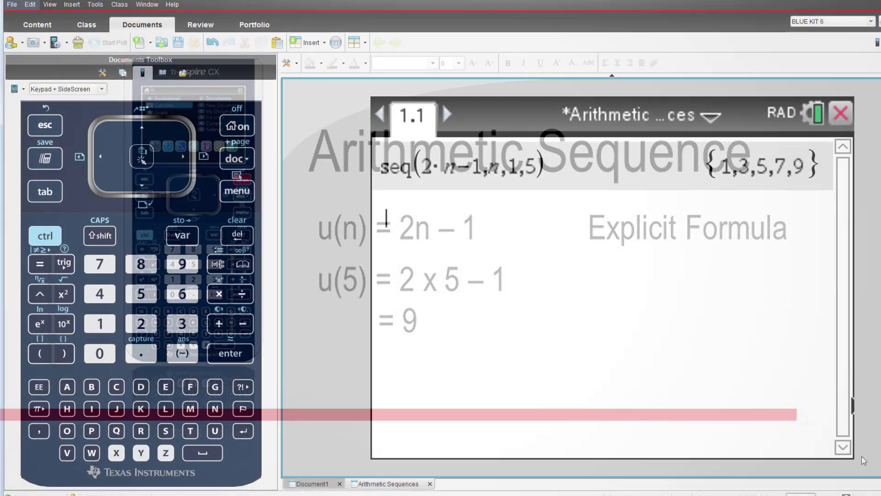
Store the earlier {1,3,5,7,9} result in the variable odd.
type("odd:=")
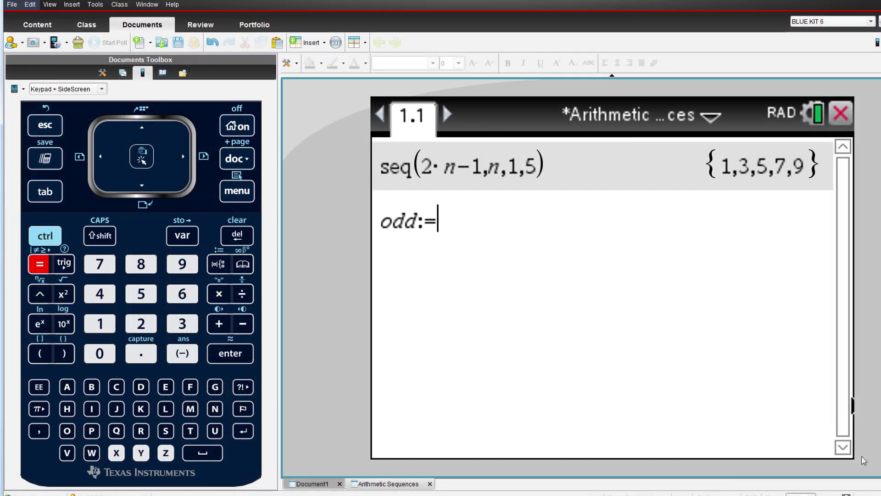
key("Up")
key("Return")
key("Return")
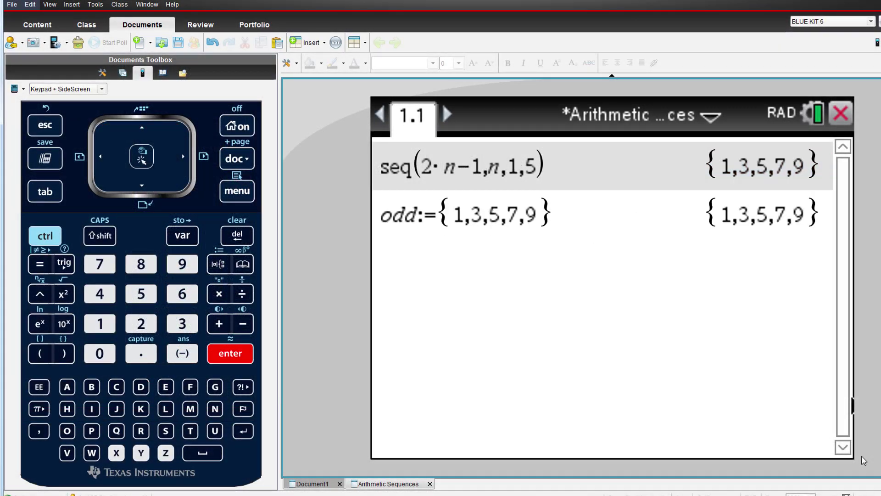
Evaluate mean(odd) to get 5 and sum(odd) to get 25.
type("mean(odd)")
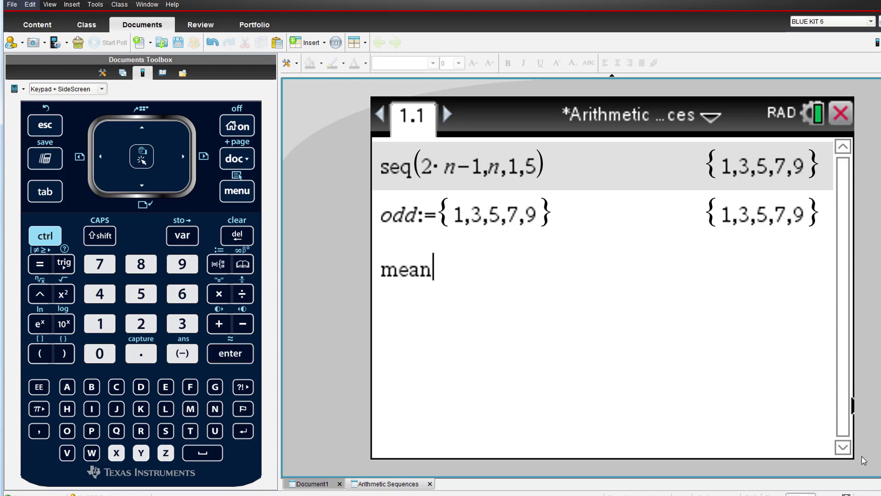
key("Return")
type("sum(odd")
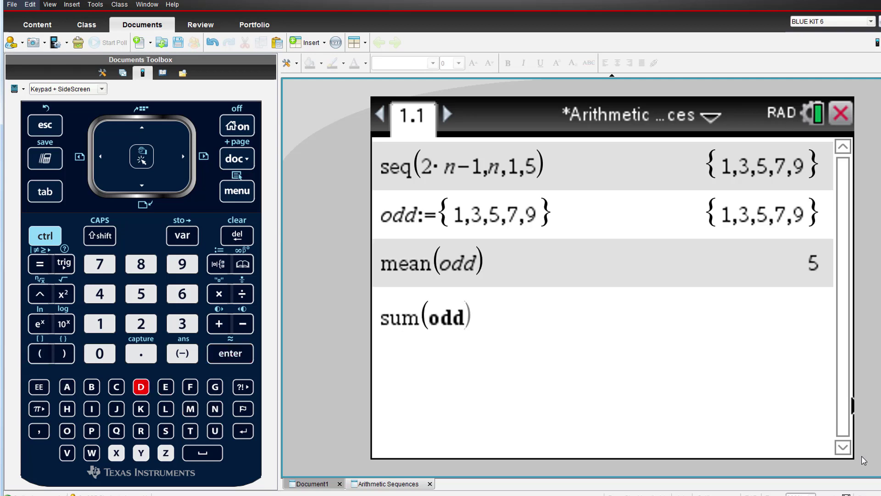
key("Return")
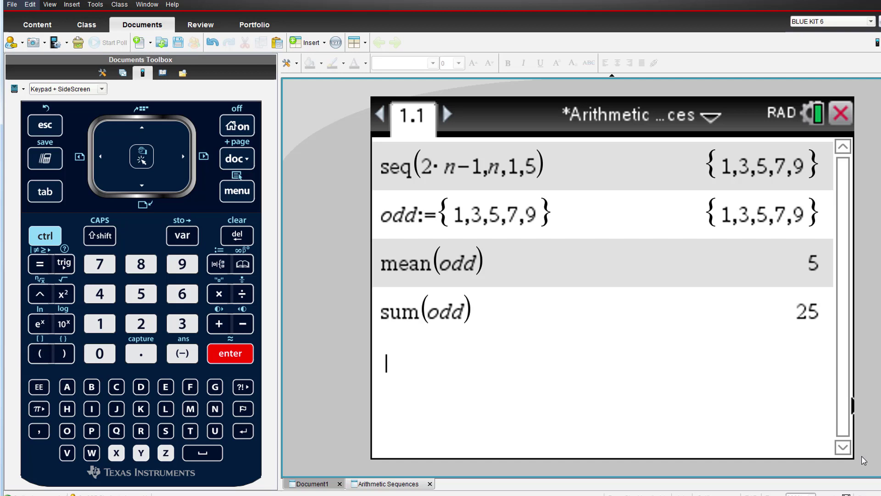
Evaluate odd^2 to list the squares, then sum(odd^2) giving 165.
type("odd^2")
key("Return")
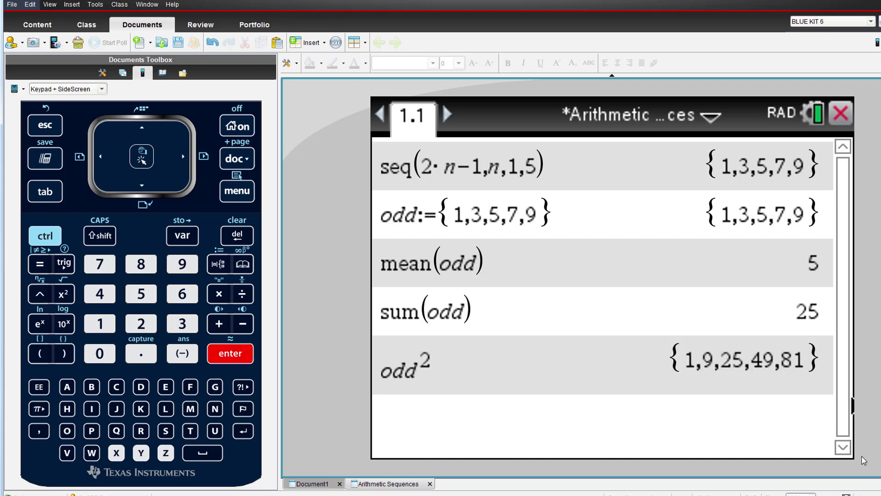
type("sum")
type("(odd^2")
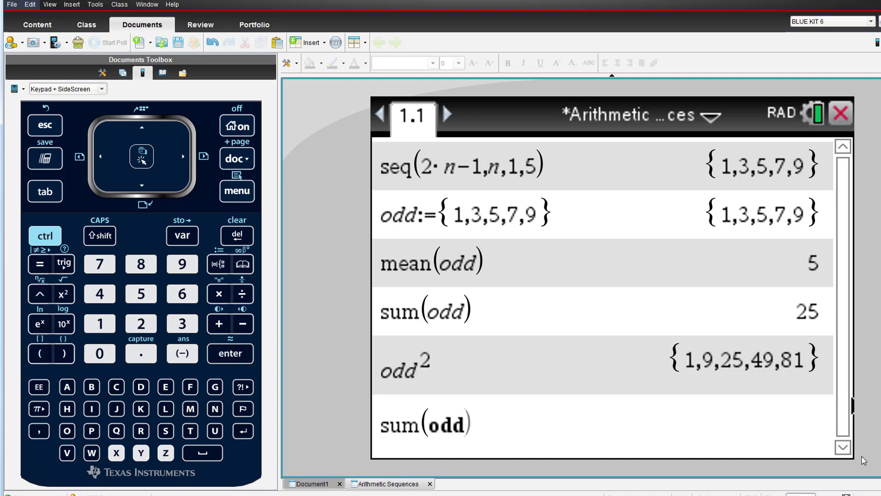
key("Right")
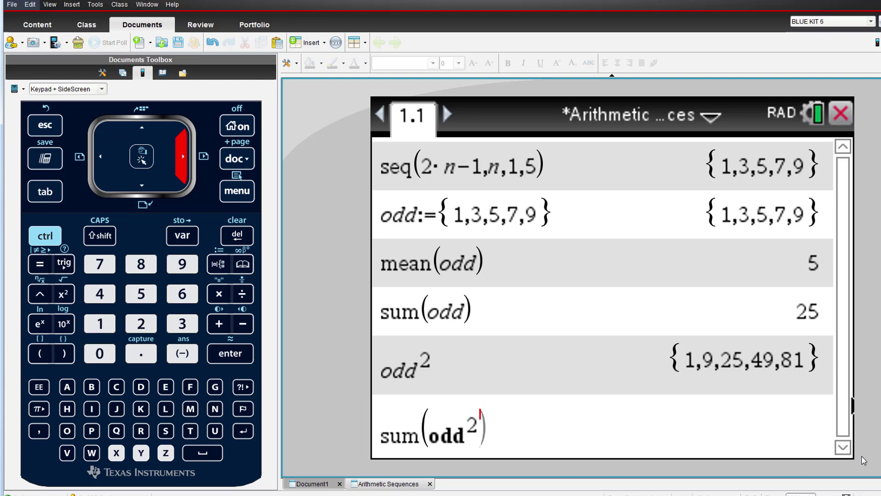
key("Return")
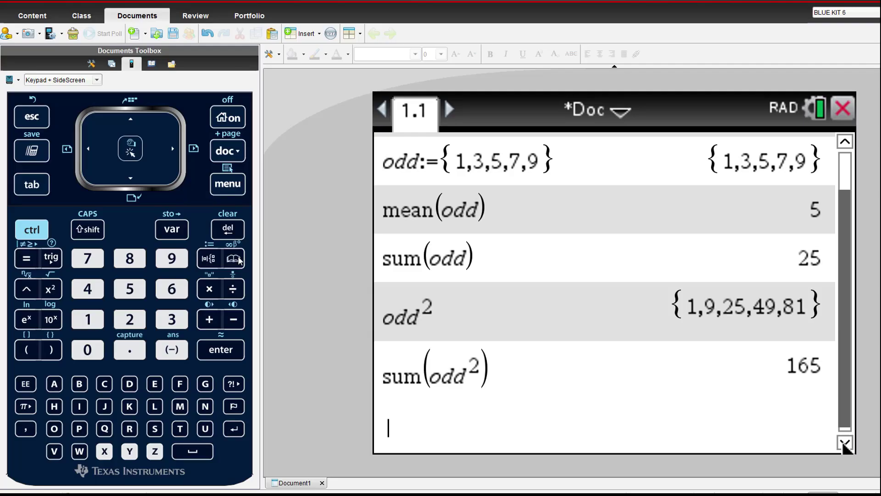
Insert seqGen( from the Catalog and evaluate seqGen(t(n−1)+2,n,t,{1,5},{1}).
left_click(235, 258)
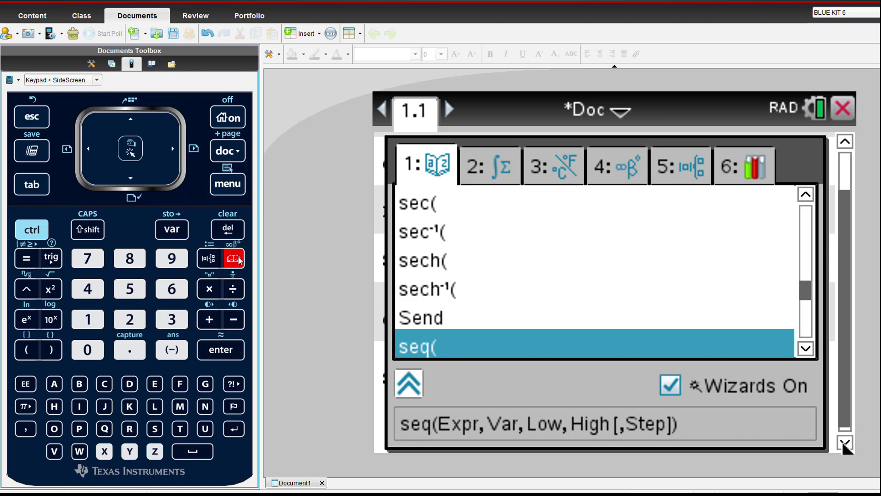
key("Down")
key("Down")
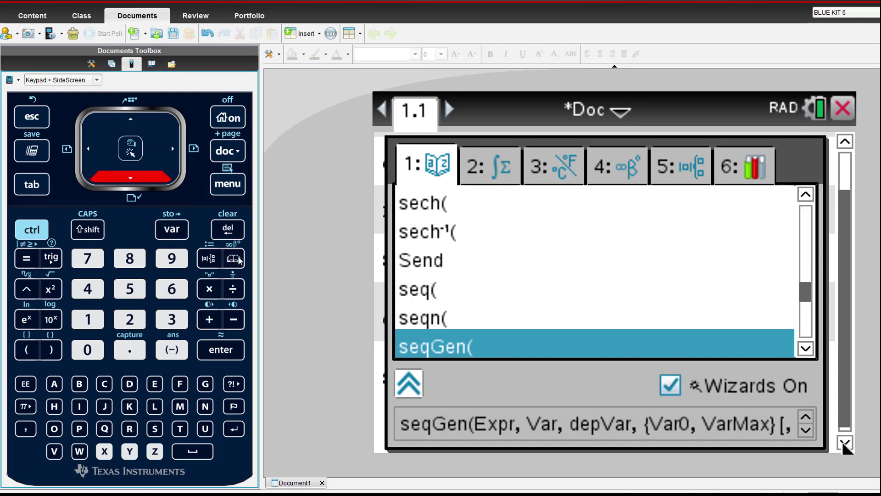
key("Return")
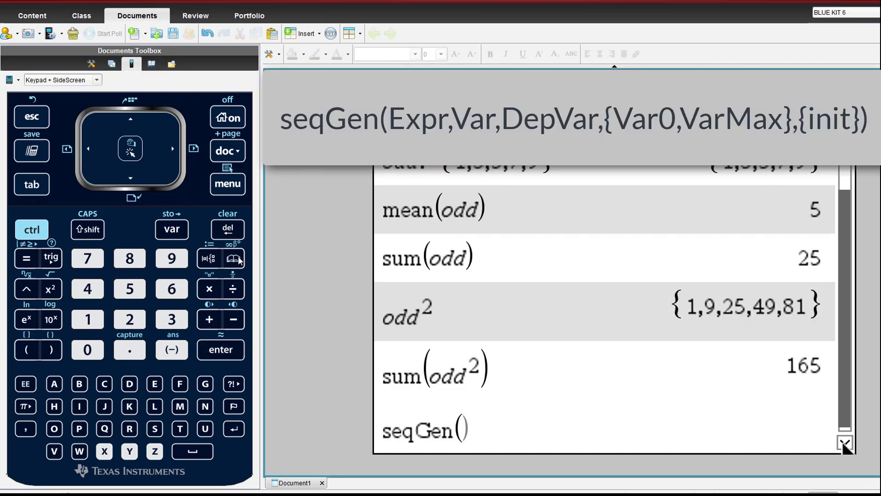
type("t(n")
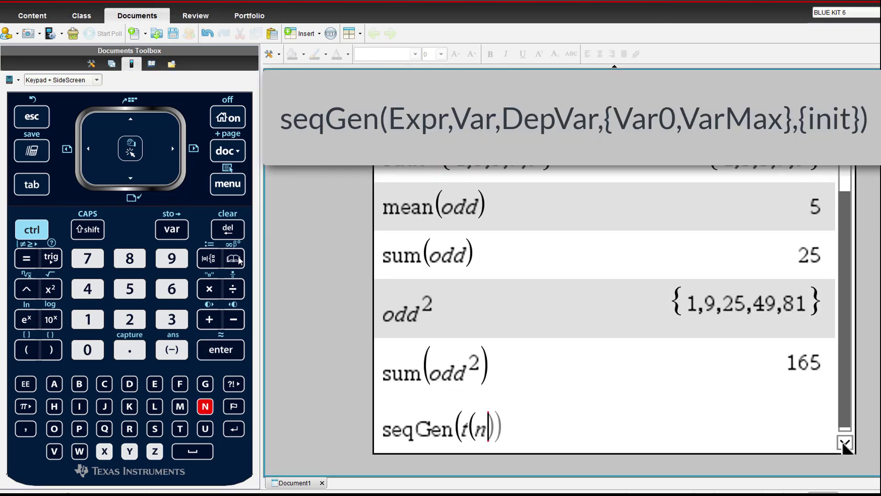
type("-1")
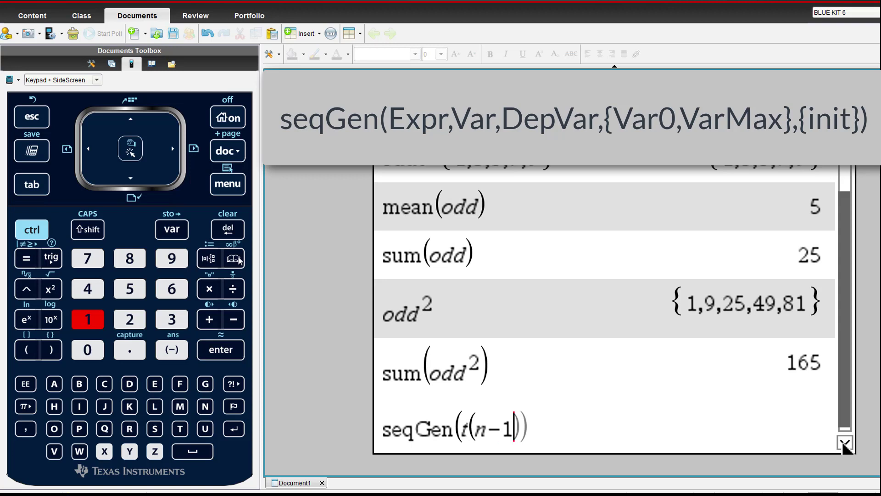
type(")+2")
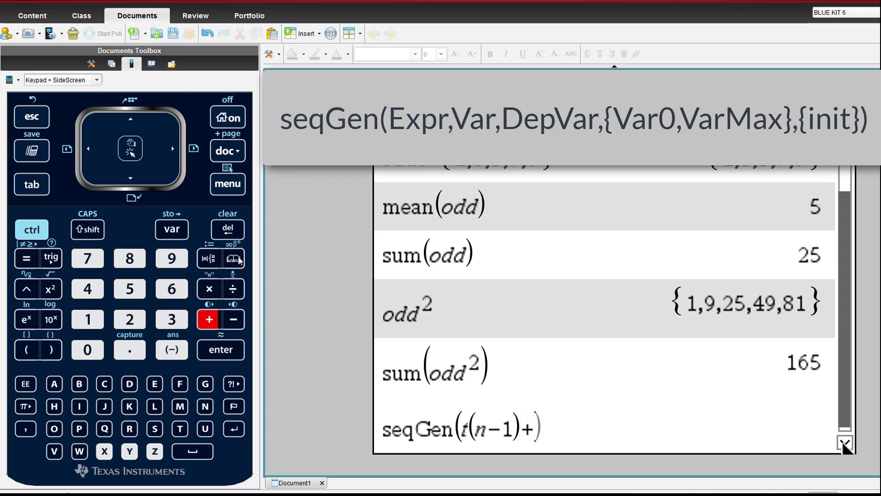
type(",")
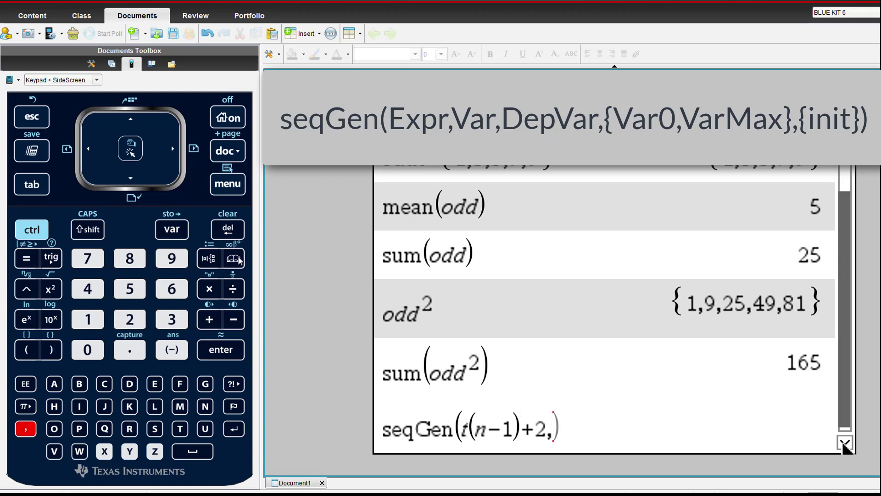
type("n,t,")
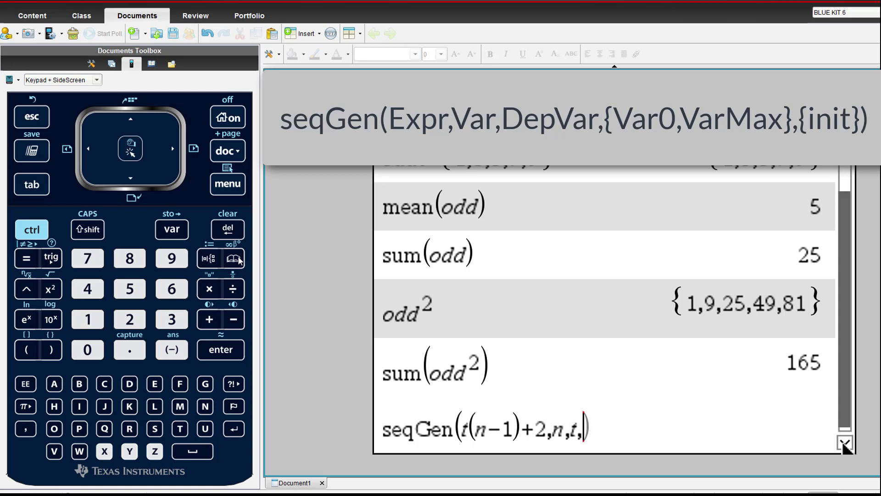
type("{1")
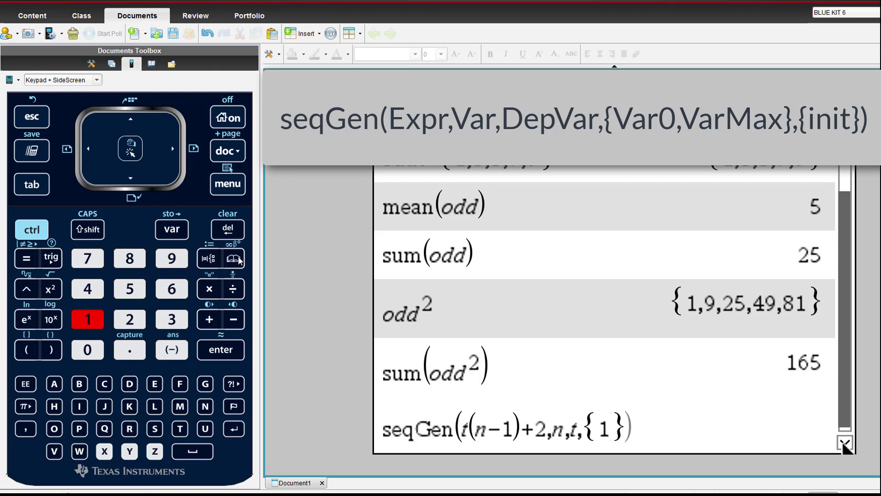
type(",5")
key("Right")
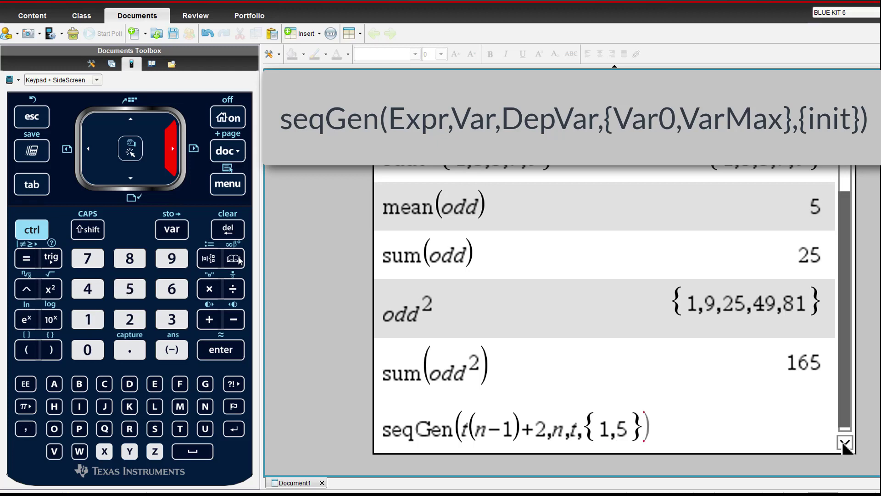
type(",")
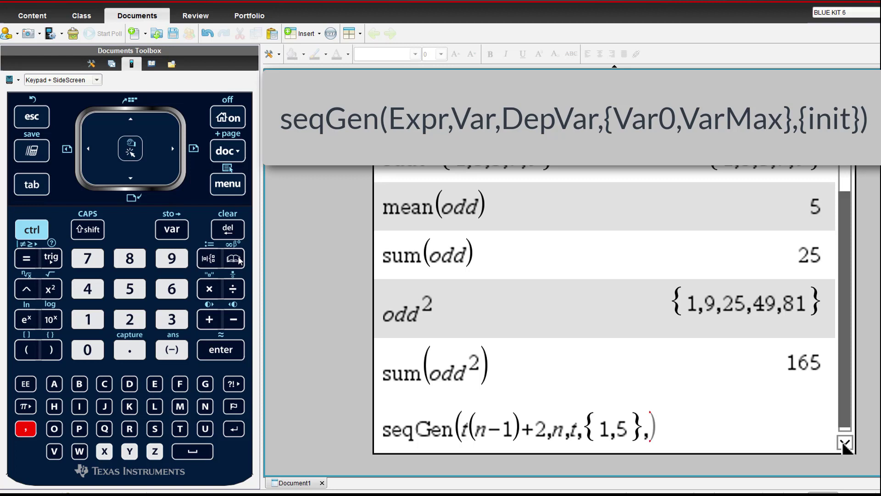
type("{1")
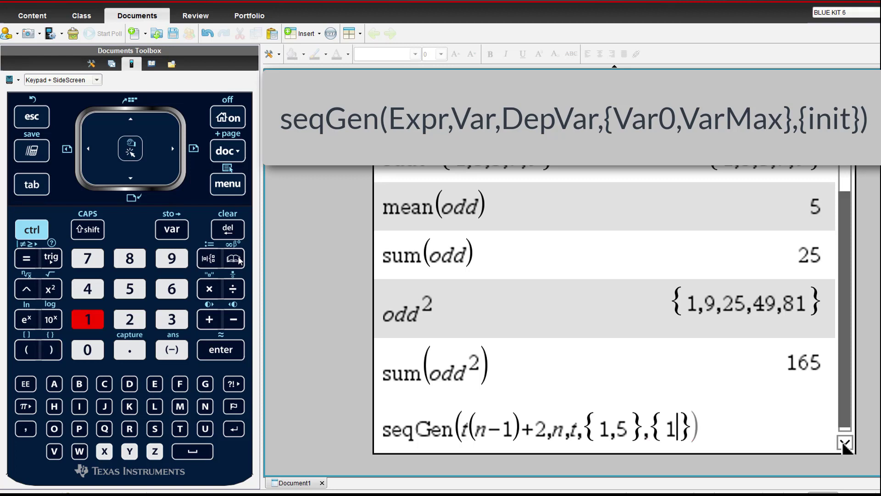
key("Return")
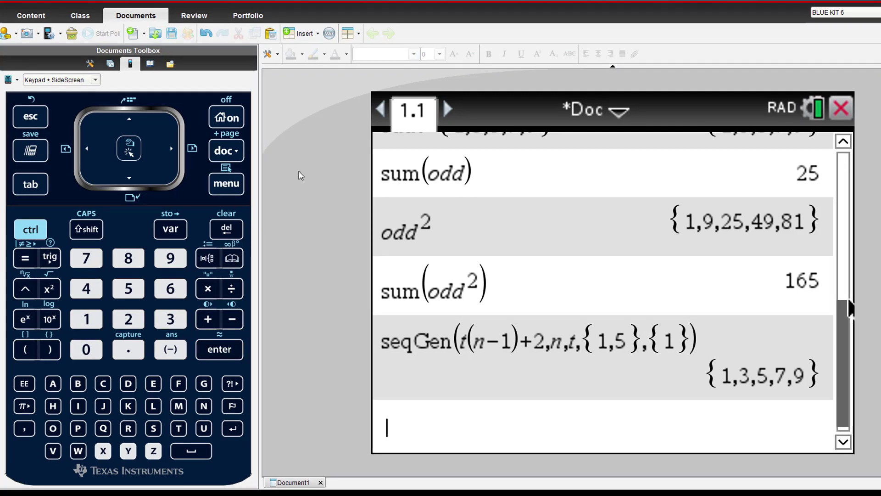
Insert seqn( from the Catalog, enter 2n−1,5 on the keypad, and evaluate.
left_click(232, 258)
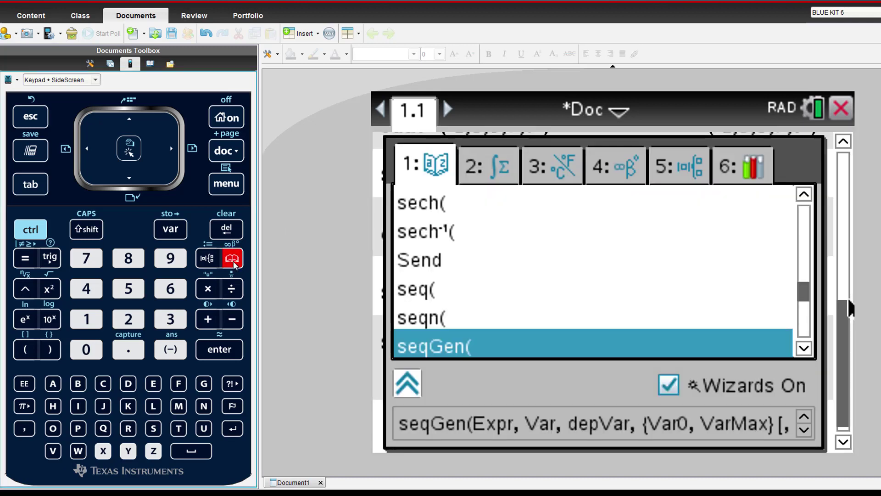
key("Up")
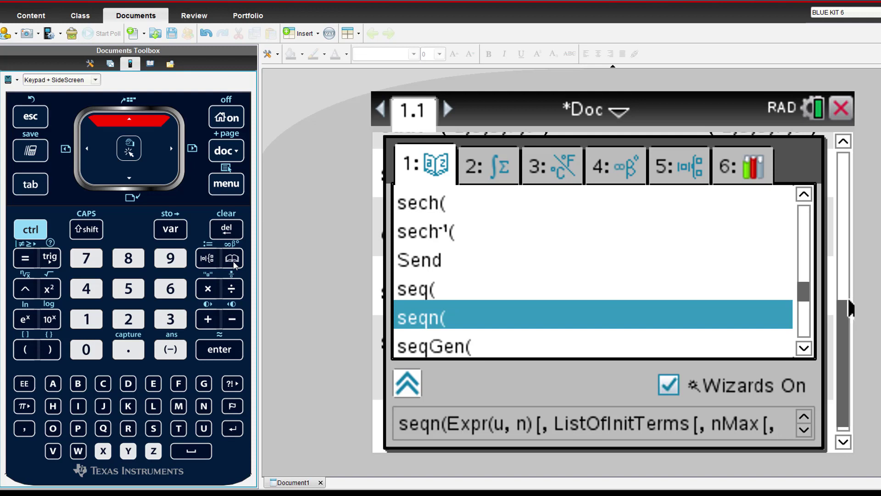
key("Return")
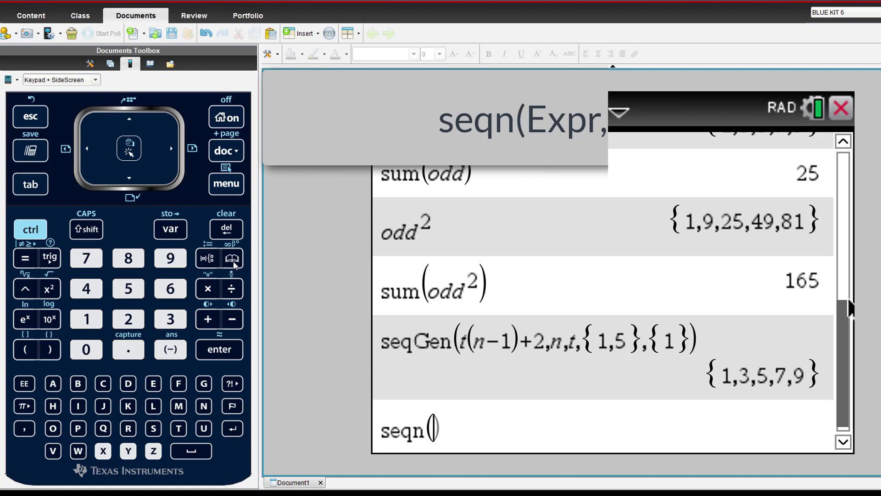
left_click(135, 326)
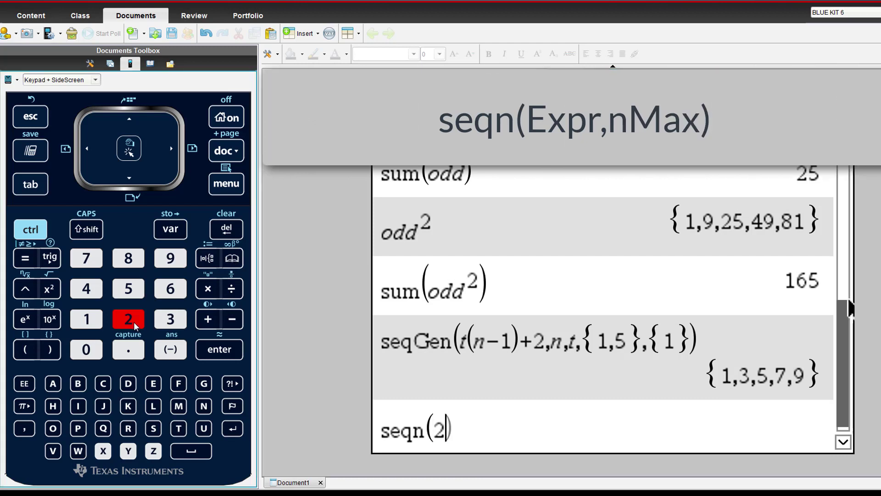
left_click(204, 406)
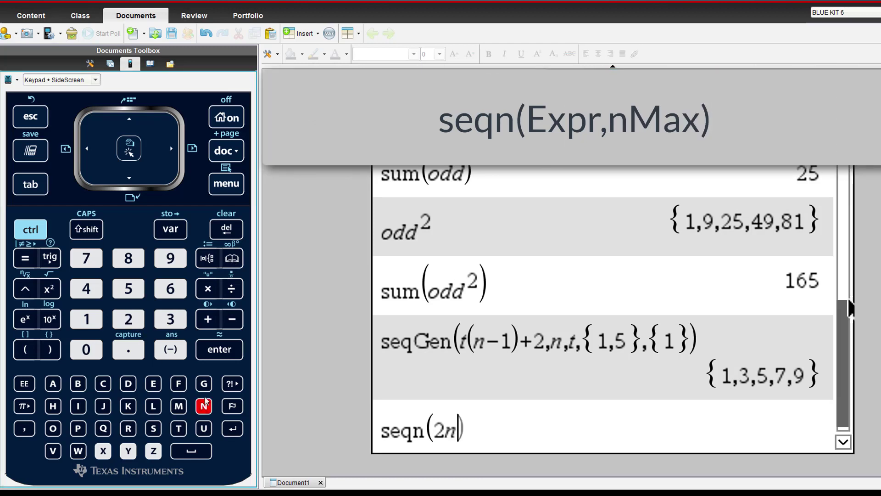
left_click(232, 320)
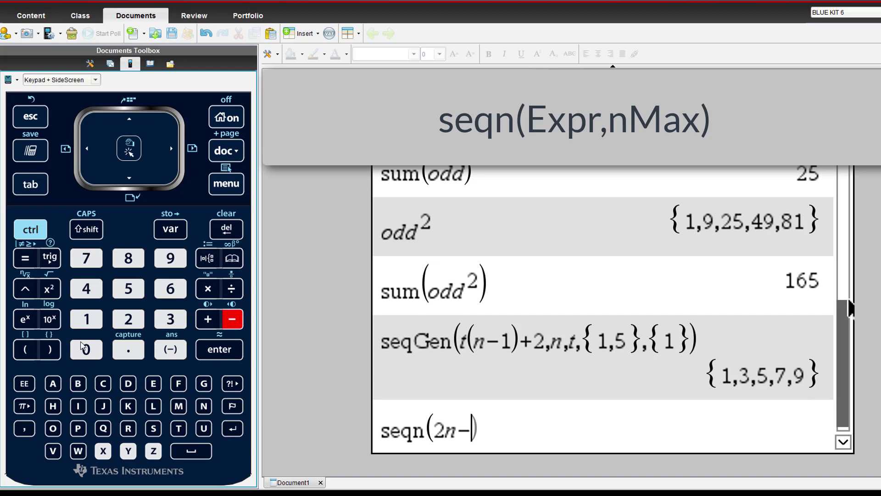
left_click(86, 320)
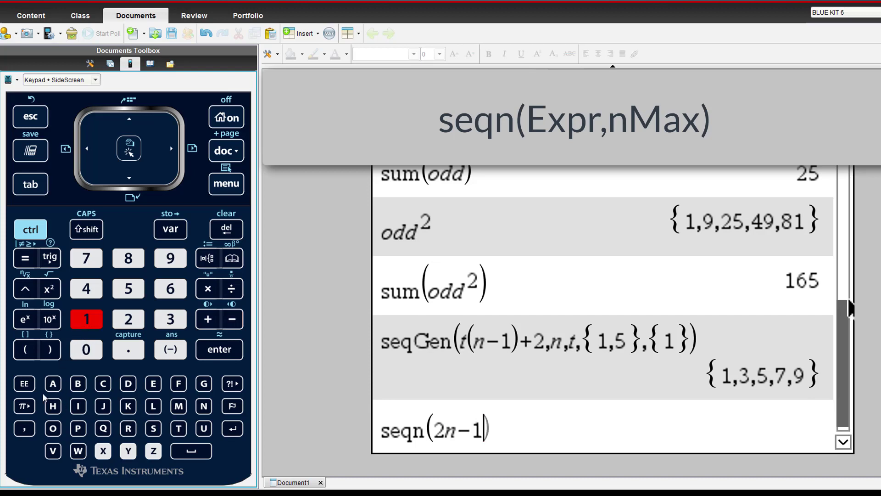
left_click(23, 430)
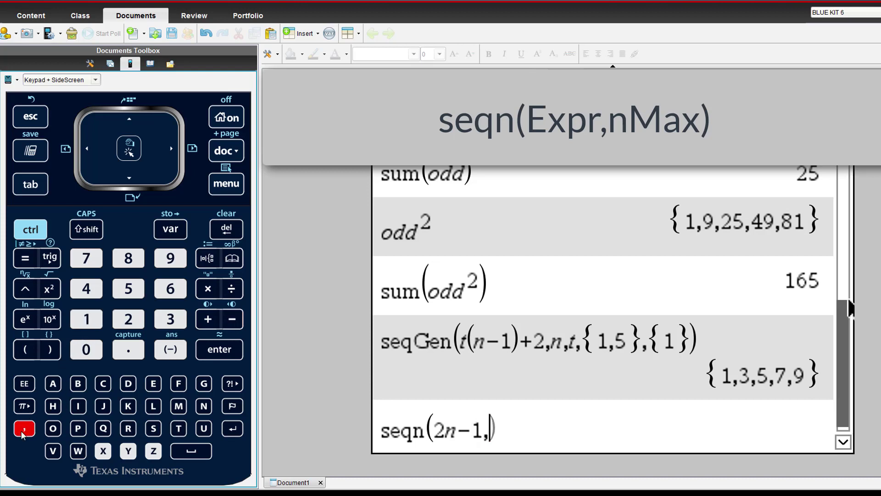
left_click(133, 290)
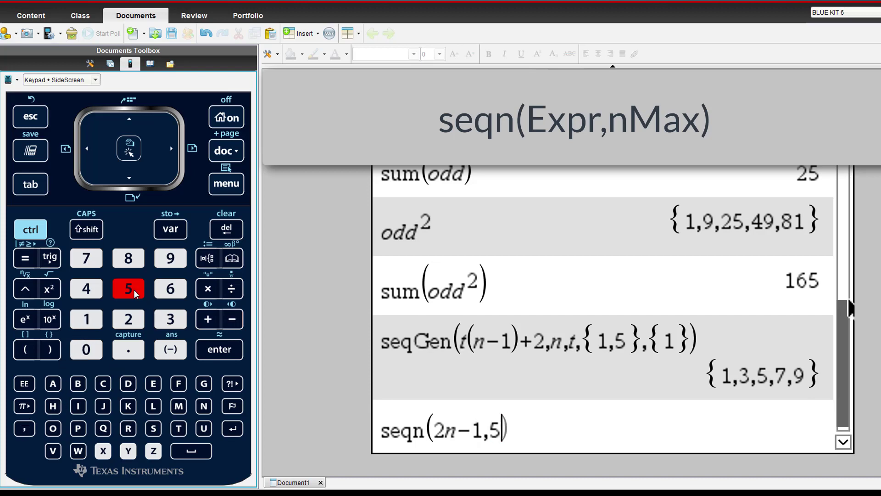
left_click(222, 357)
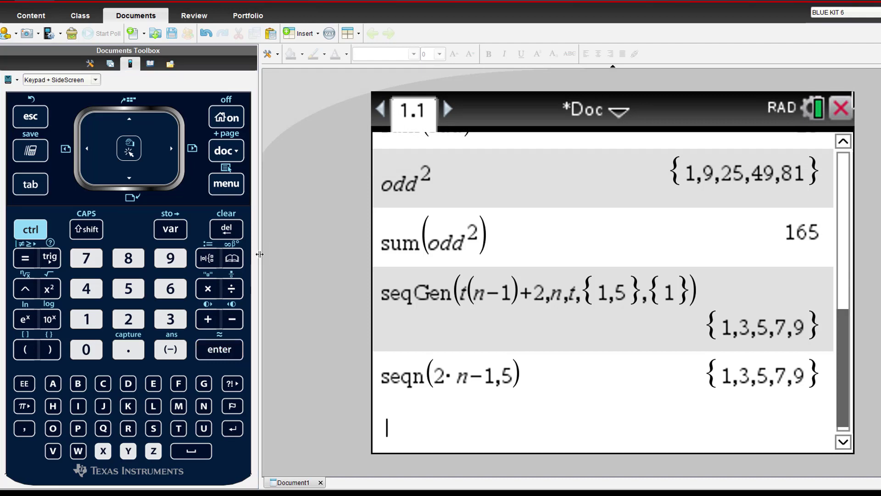
Insert seqn( from the Catalog and enter the recursive expression u(n−1)+2.
left_click(236, 263)
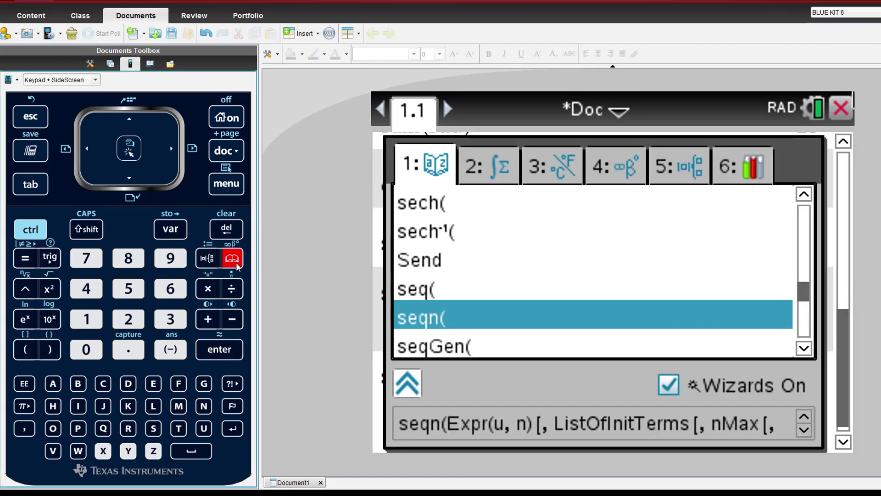
key("Return")
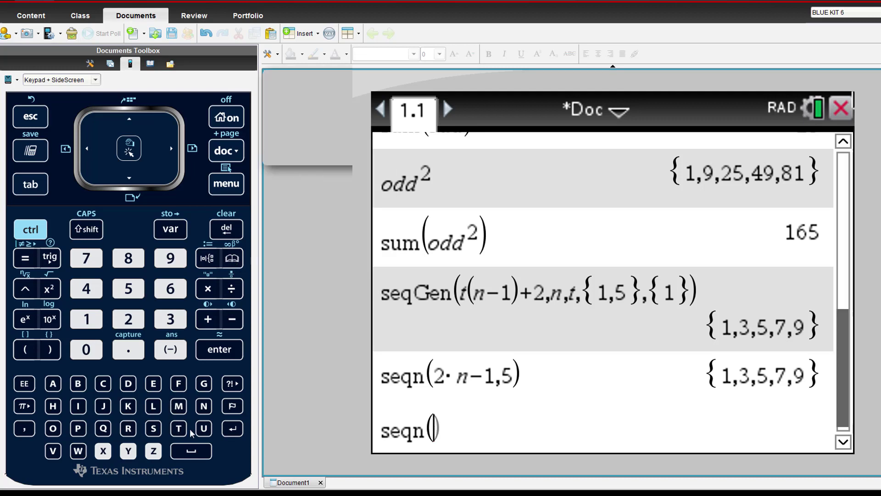
type("u")
left_click(25, 350)
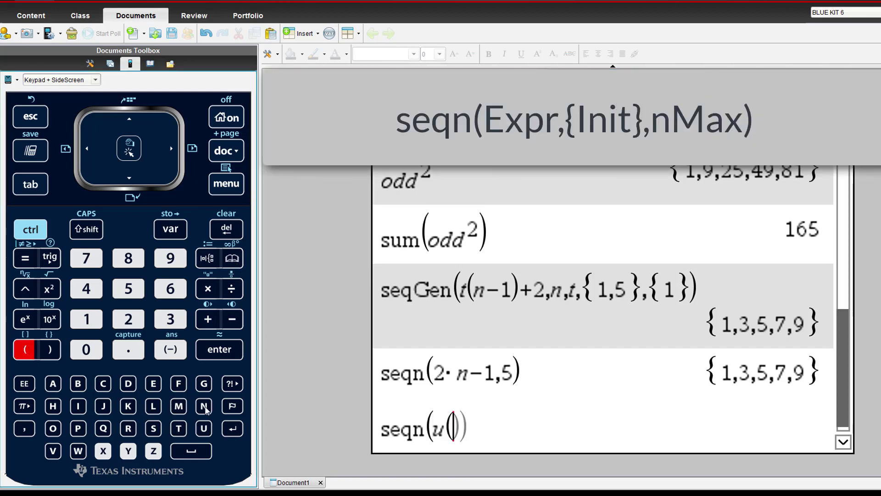
left_click(204, 405)
left_click(232, 319)
left_click(86, 319)
left_click(49, 349)
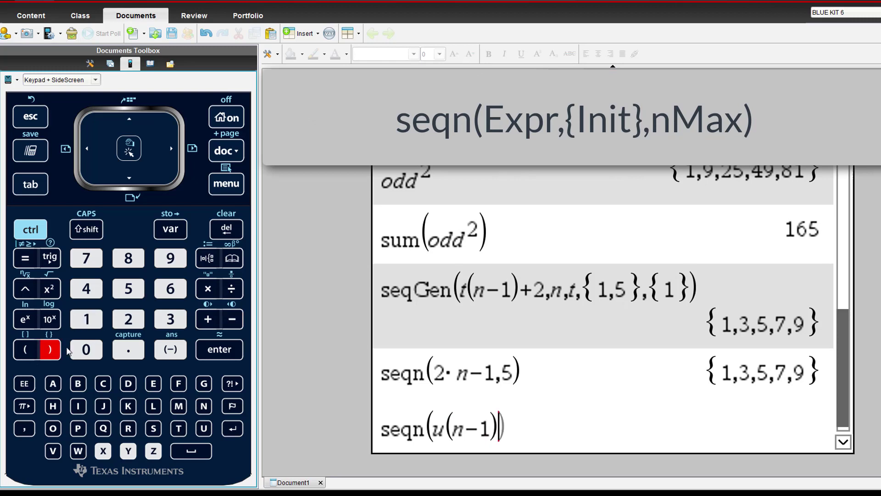
type("+")
left_click(136, 322)
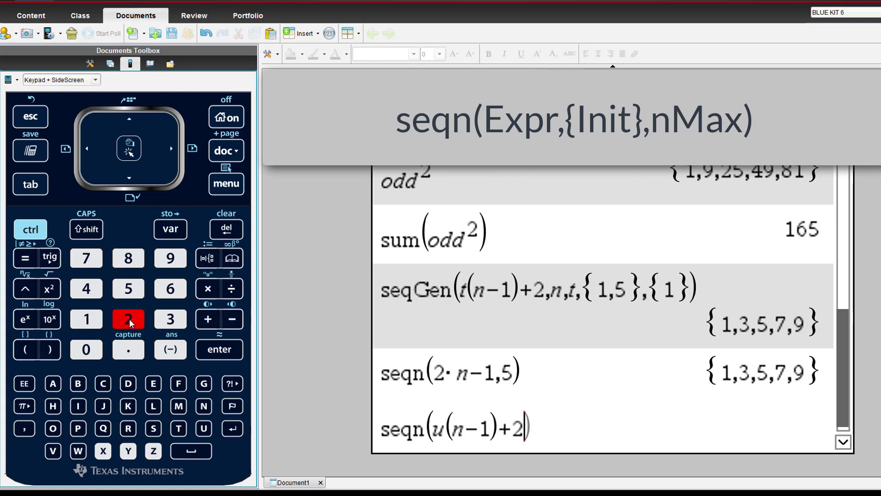
Add the initial term {1} and term count 5, then evaluate the recursive seqn.
left_click(25, 429)
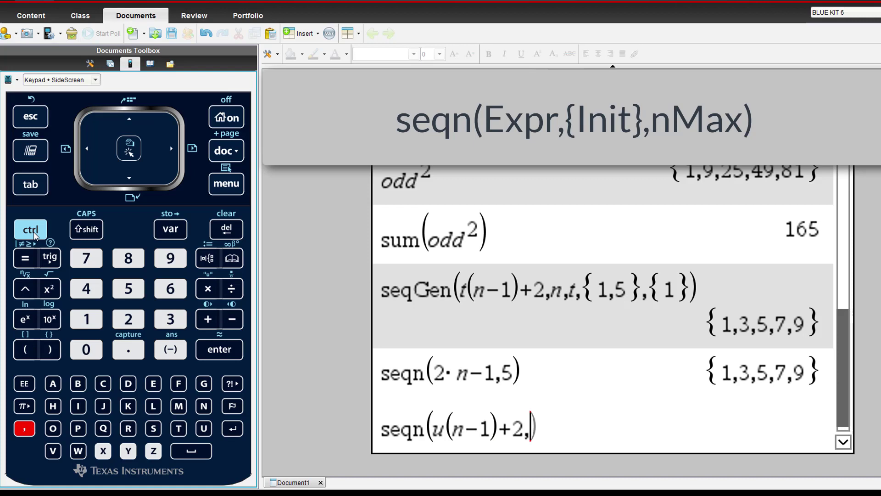
key("ctrl")
left_click(51, 349)
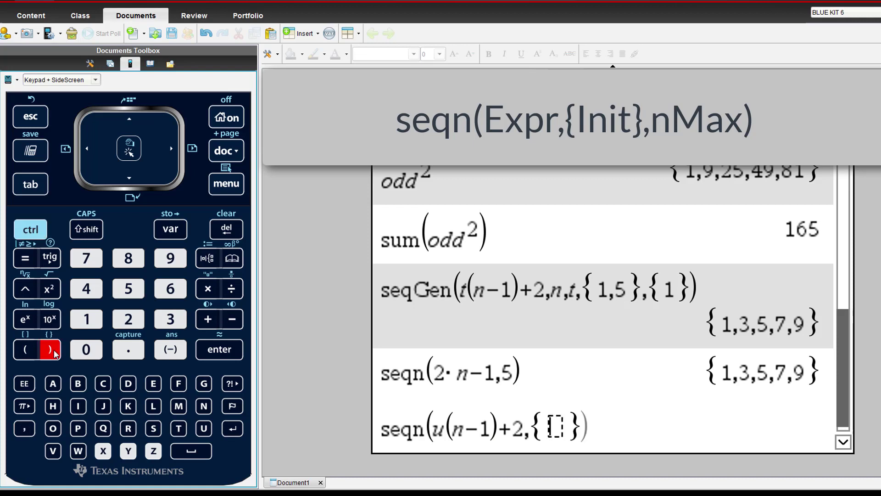
left_click(88, 321)
left_click(171, 148)
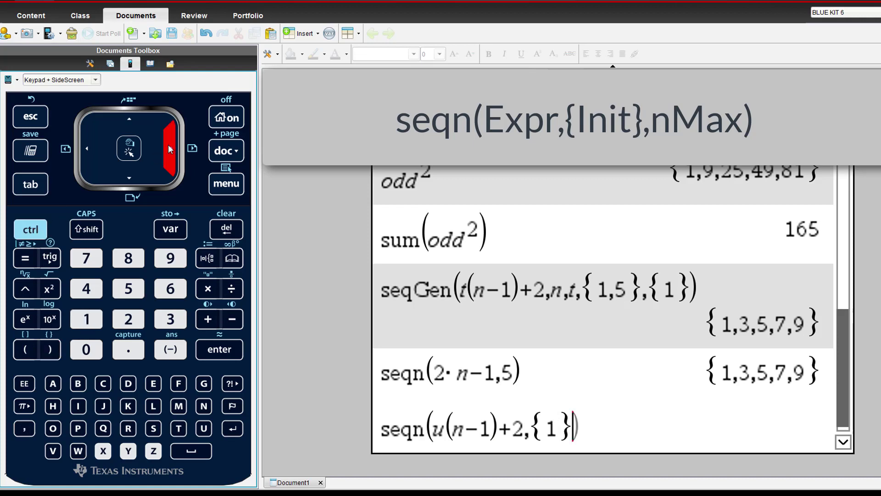
left_click(24, 428)
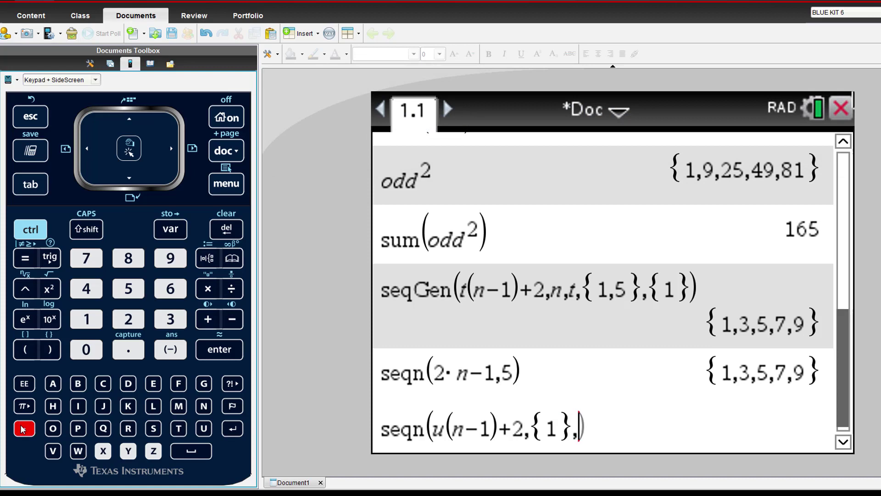
left_click(128, 288)
left_click(218, 350)
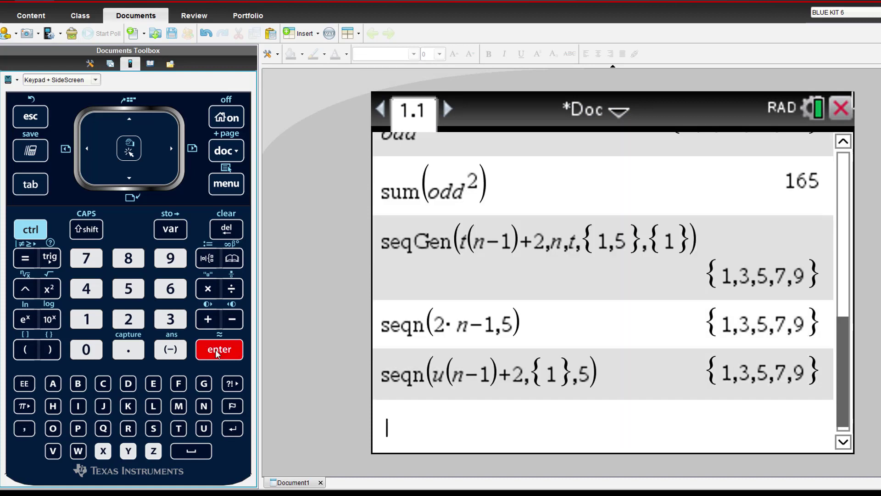